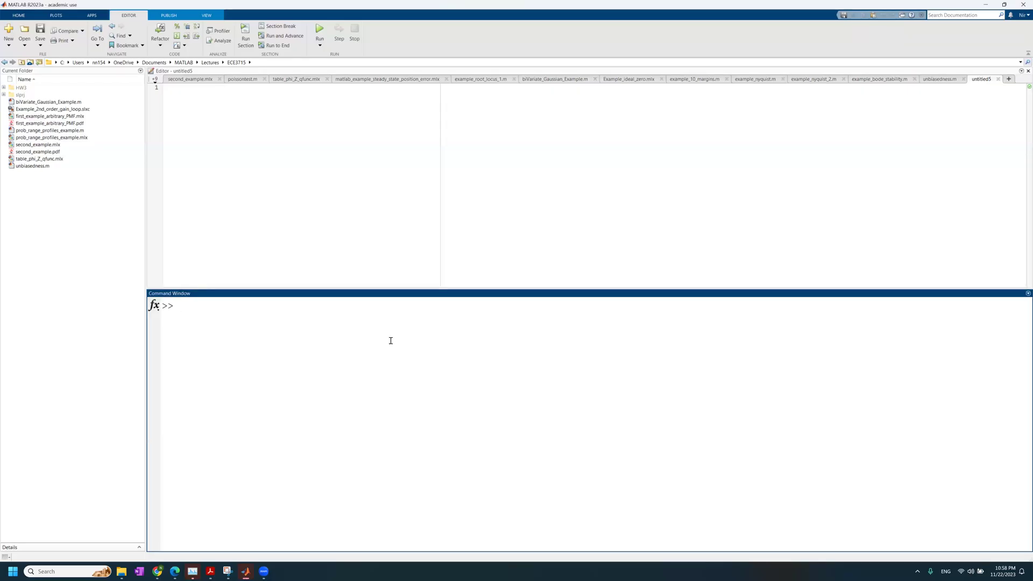
Re-run G = zpk([],[0 -4 -6],[1]) from history and start entering sisotool
type("G")
key("Up")
key("Return")
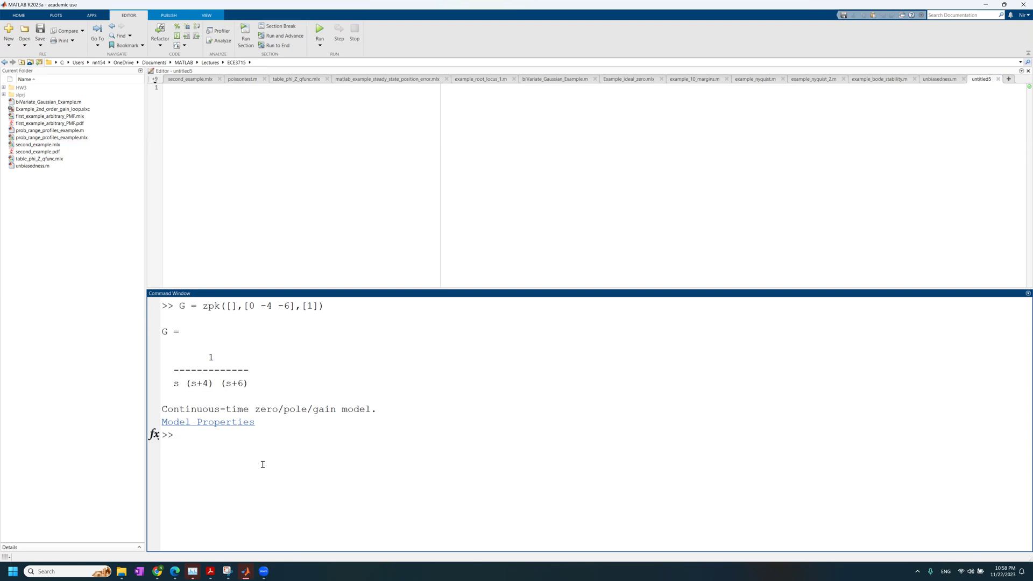
type("siso")
Launch sisotool(G) and enlarge the Control System Designer window
type("tool(G)")
key("Return")
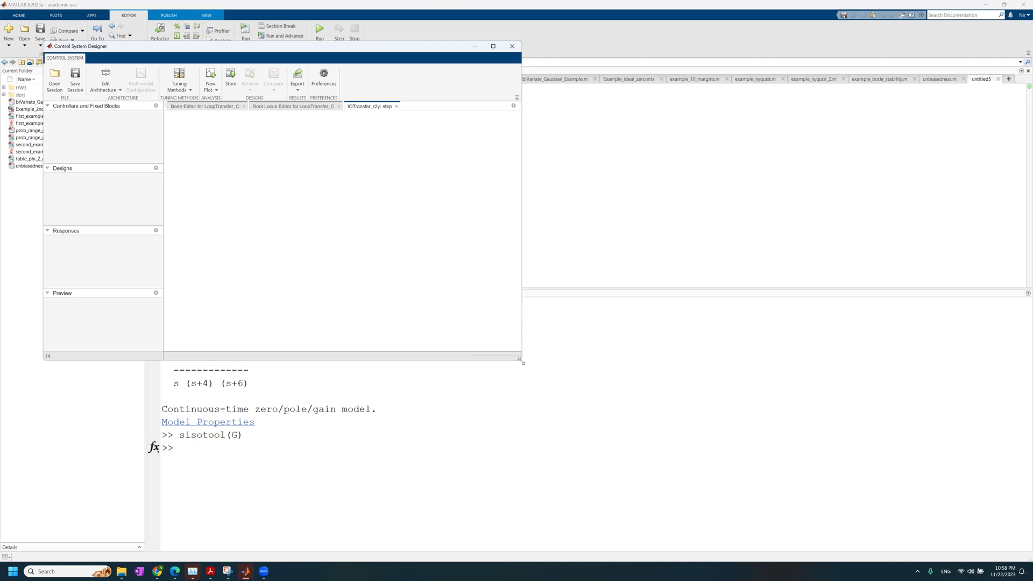
left_click_drag(522, 362, 950, 532)
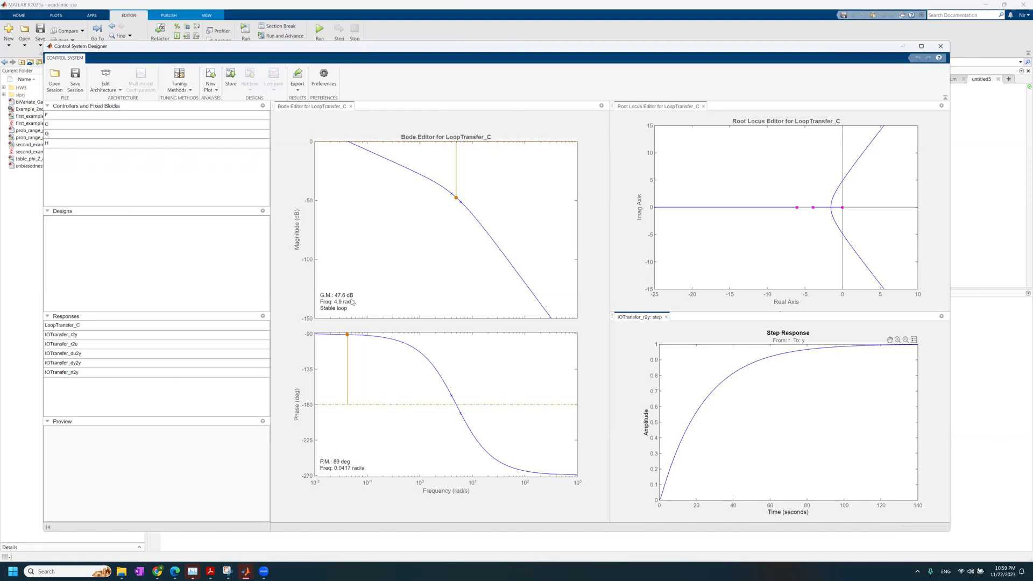
Preview blocks F, C, G and H in turn, ending on H = 1
left_click(61, 117)
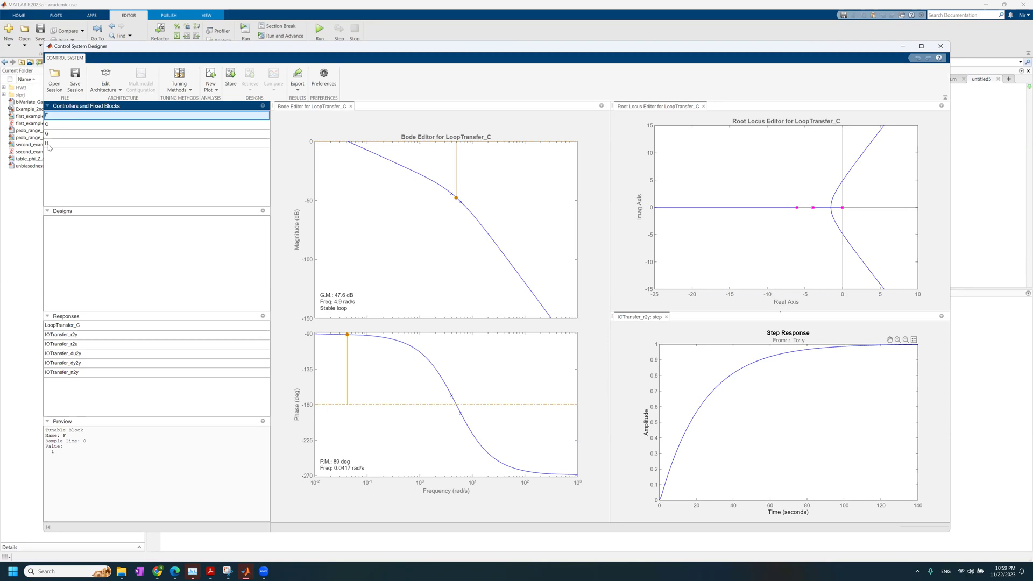
left_click(52, 124)
left_click(63, 134)
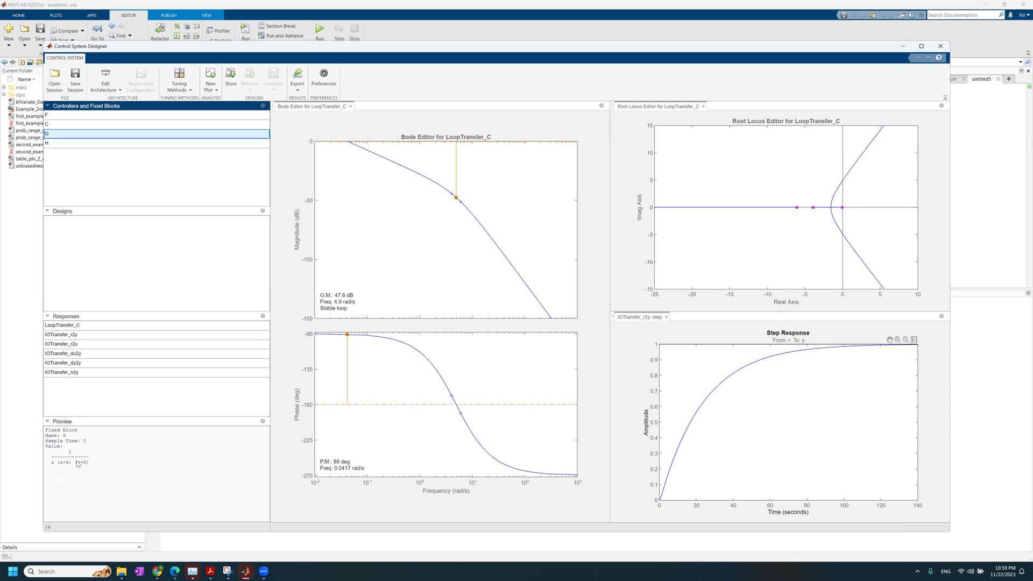
left_click(59, 144)
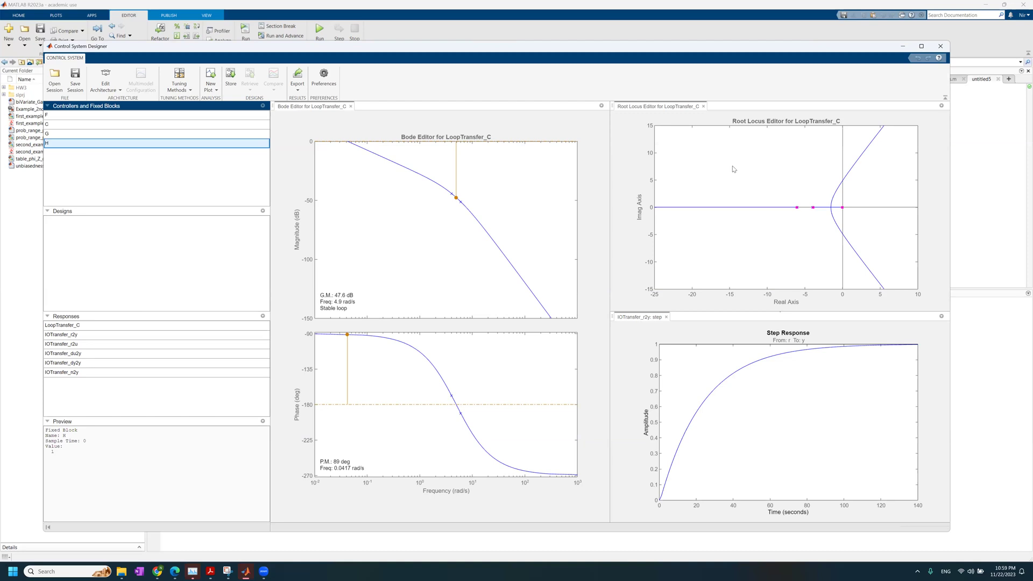
Add a percent overshoot < 16 design requirement to the root locus plot
left_click(741, 200)
right_click(733, 168)
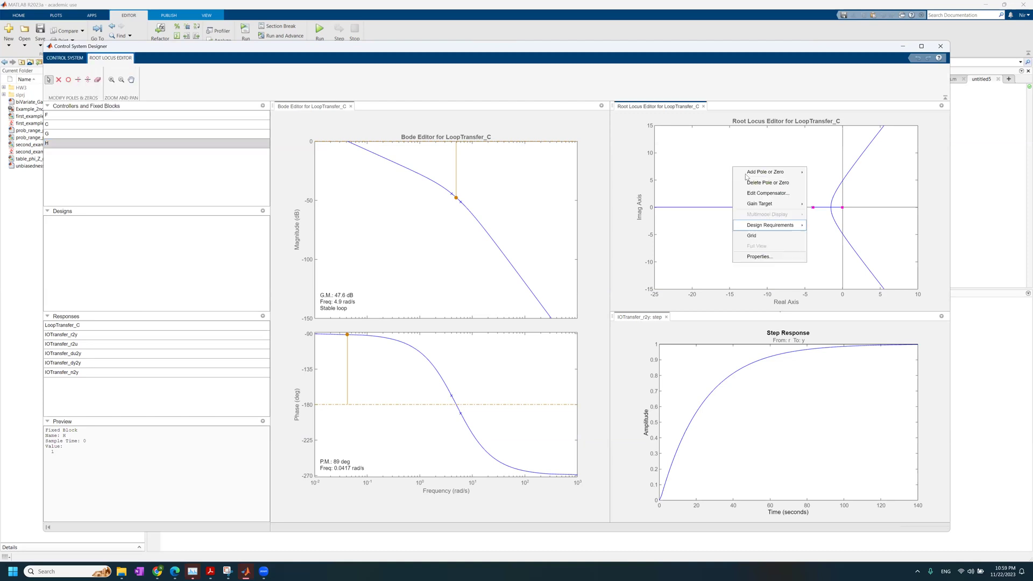
left_click(719, 164)
right_click(718, 165)
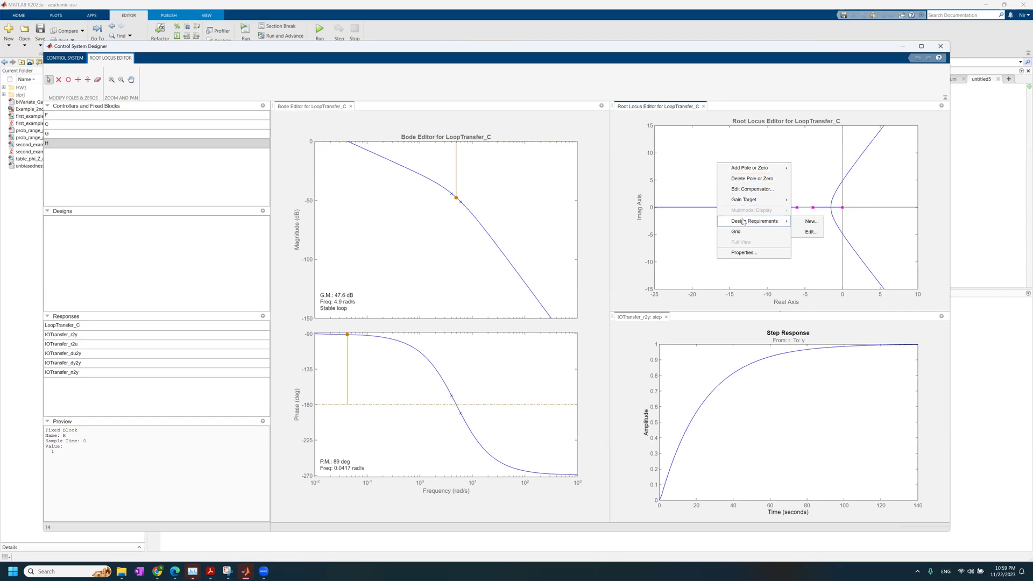
left_click(694, 210)
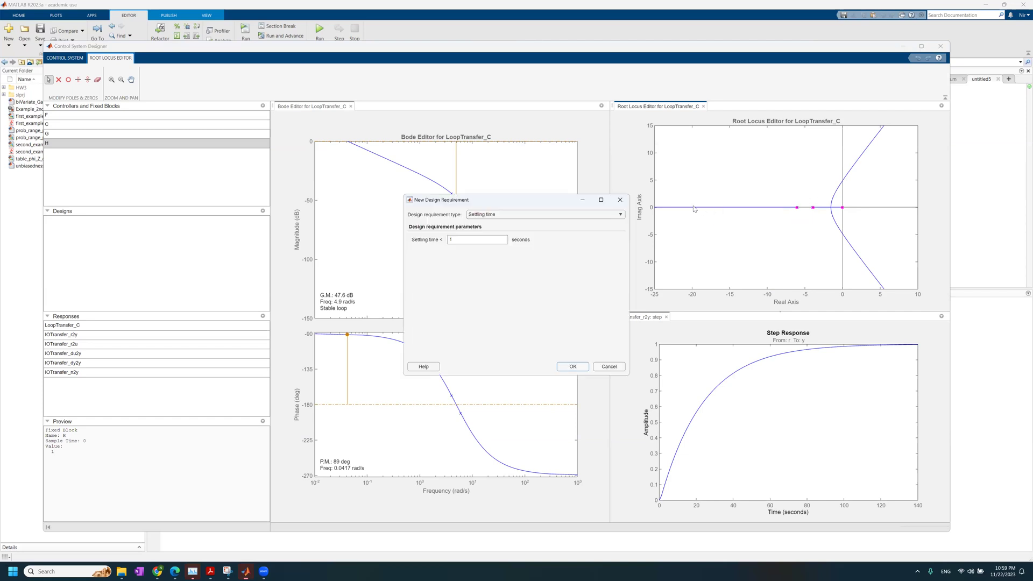
left_click(532, 215)
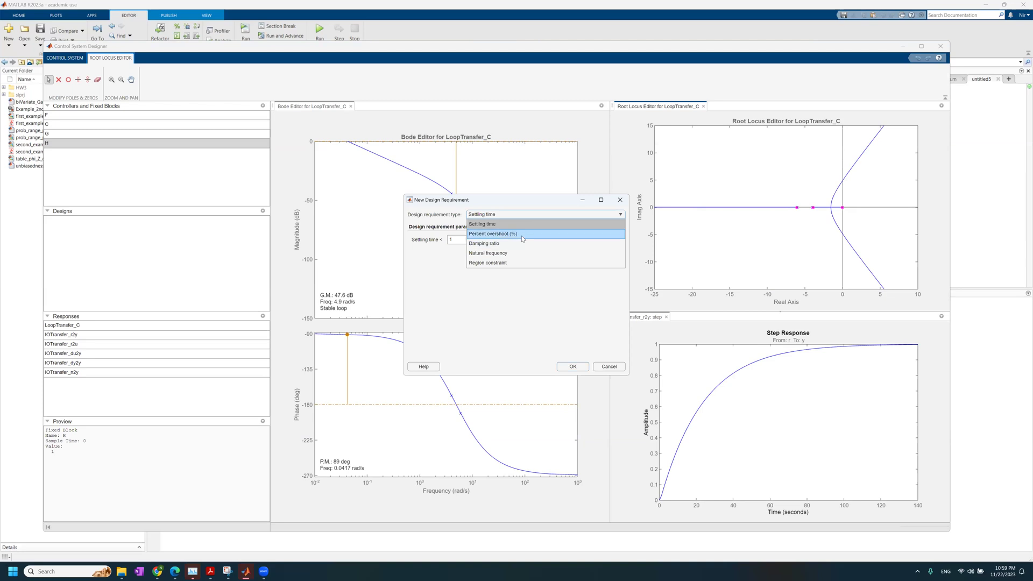
left_click(522, 234)
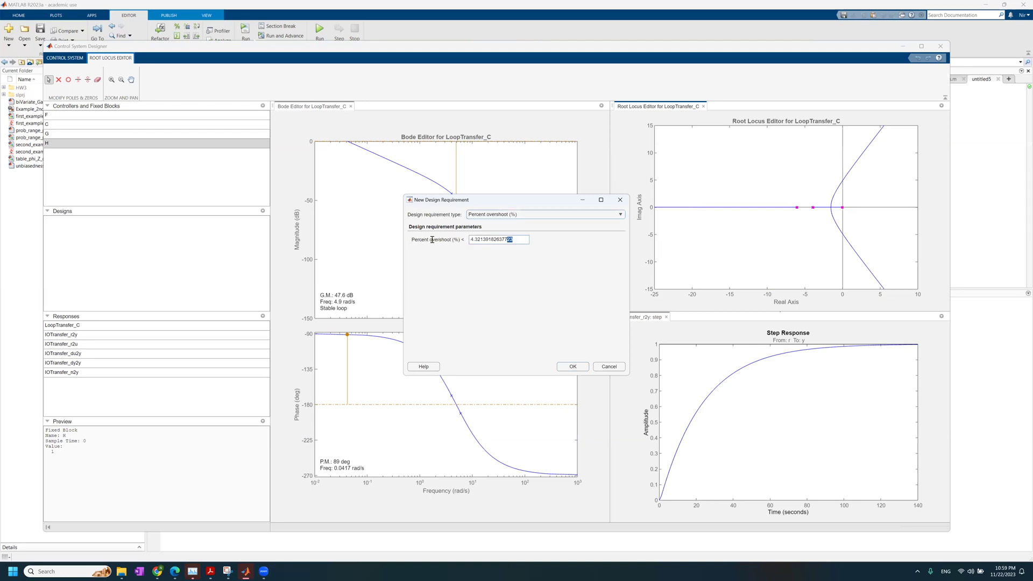
left_click_drag(512, 239, 476, 248)
type("16")
left_click(572, 367)
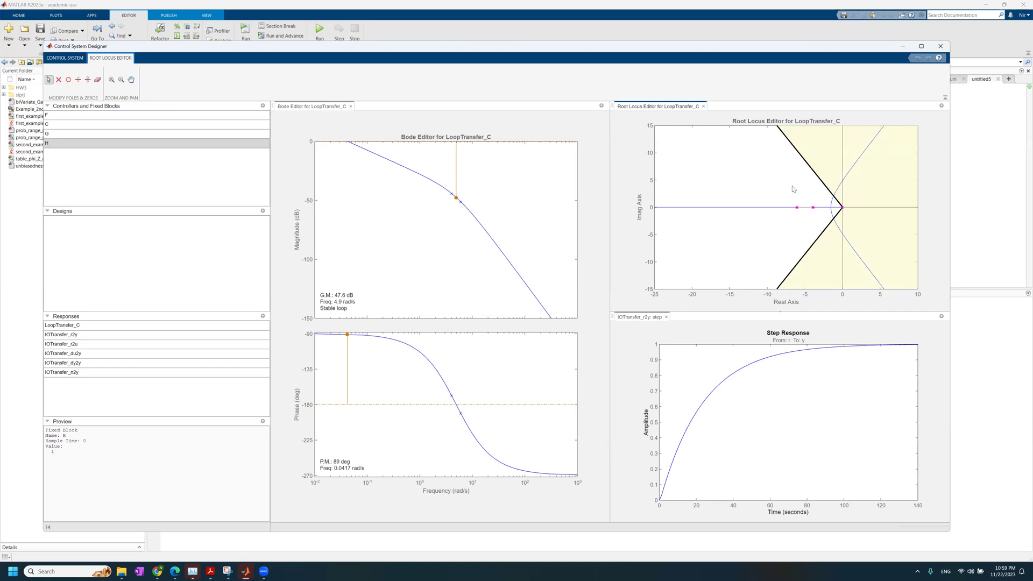
Add a settling time < 1 second design requirement to the root locus
right_click(681, 173)
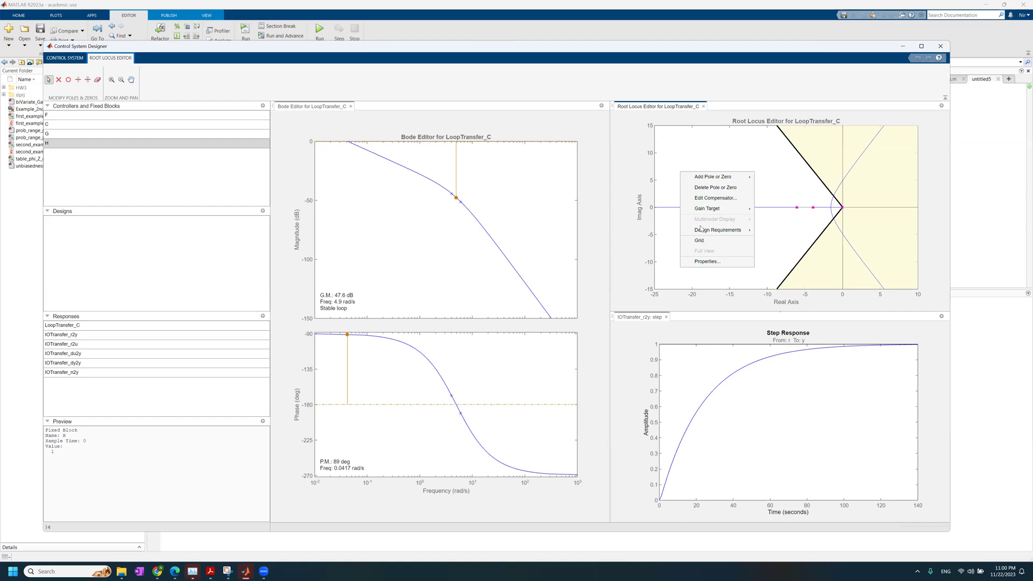
mouse_move(742, 230)
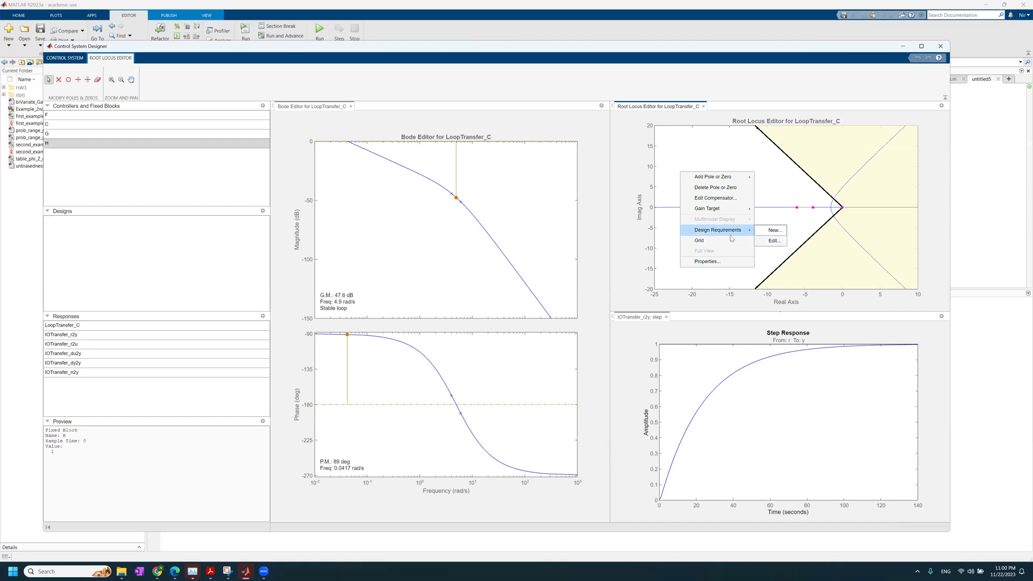
left_click(776, 231)
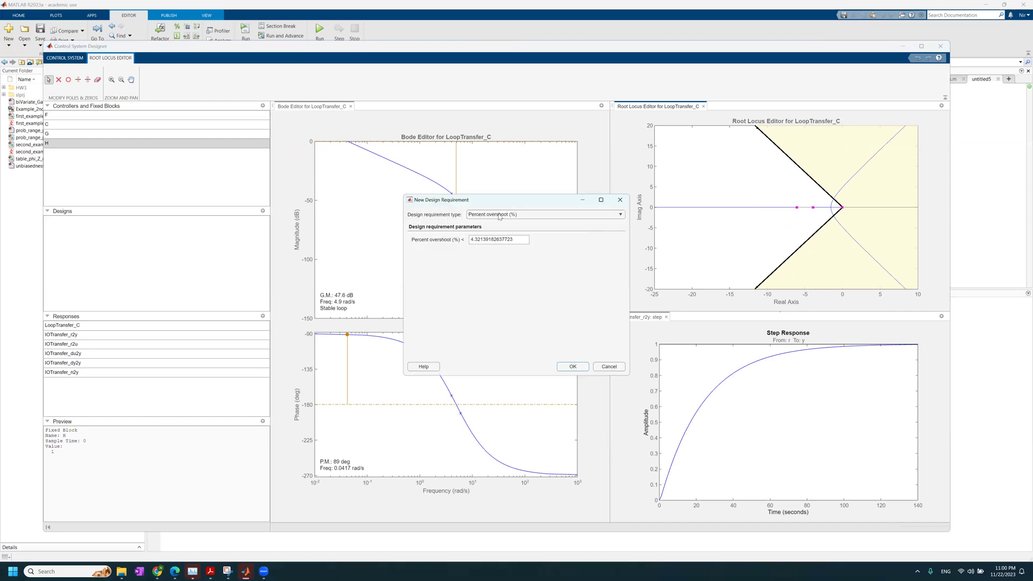
left_click(501, 215)
left_click(496, 225)
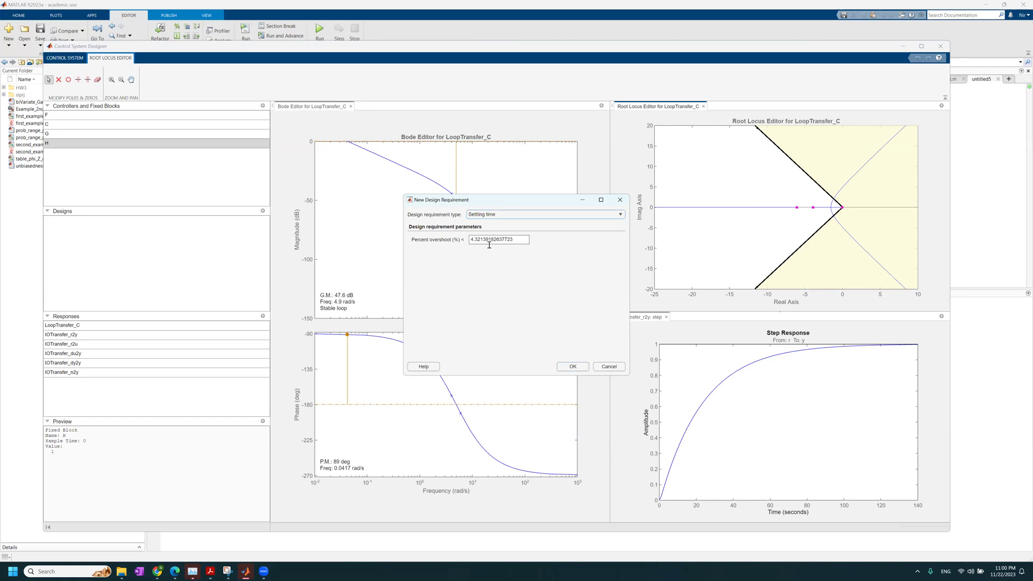
left_click(573, 366)
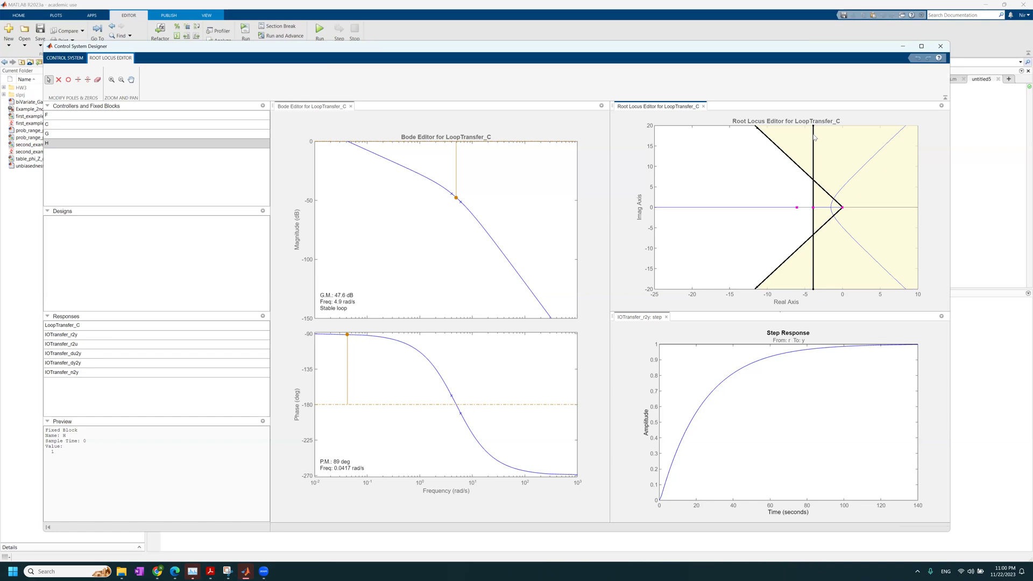
Shift the settling-time boundary right and tune gain so the step peaks near 1.2
left_click_drag(814, 136, 834, 140)
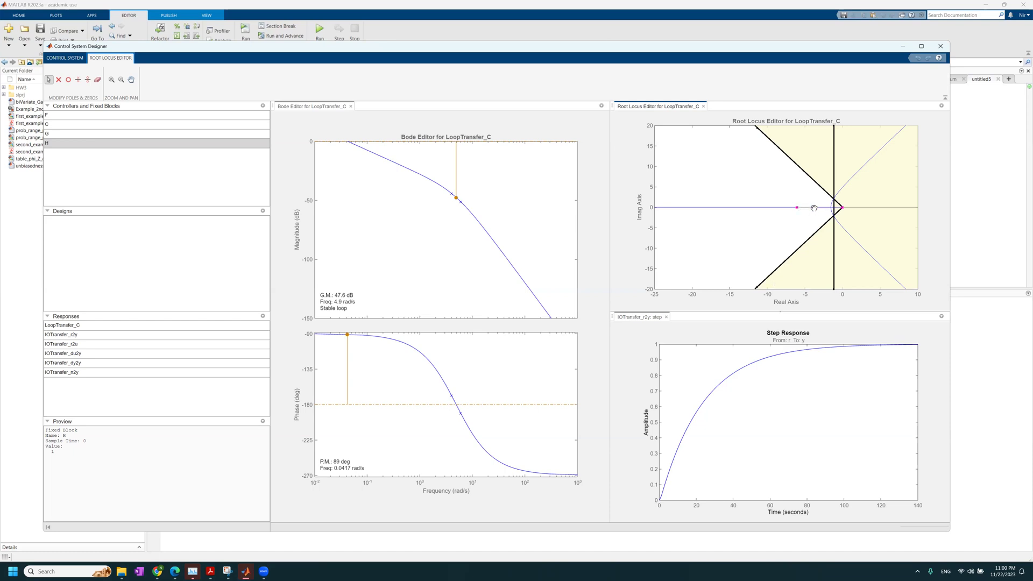
left_click_drag(822, 209, 835, 199)
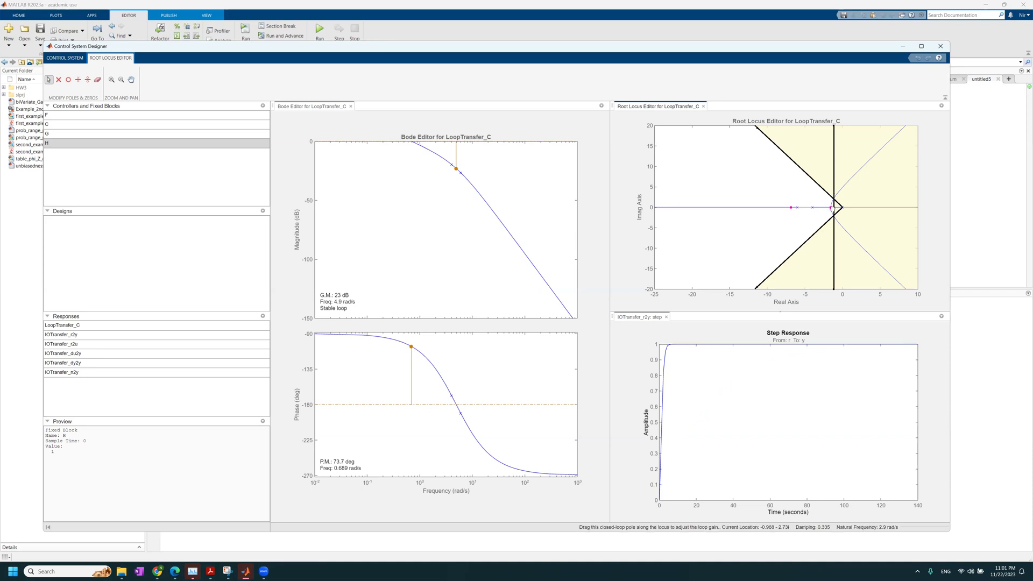
left_click_drag(836, 221, 837, 194)
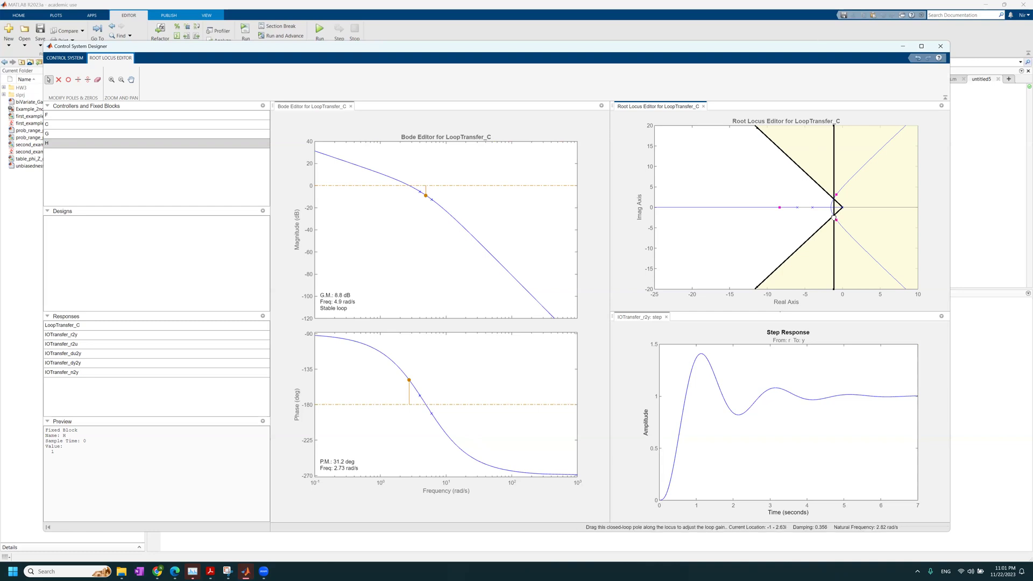
left_click_drag(834, 218, 834, 216)
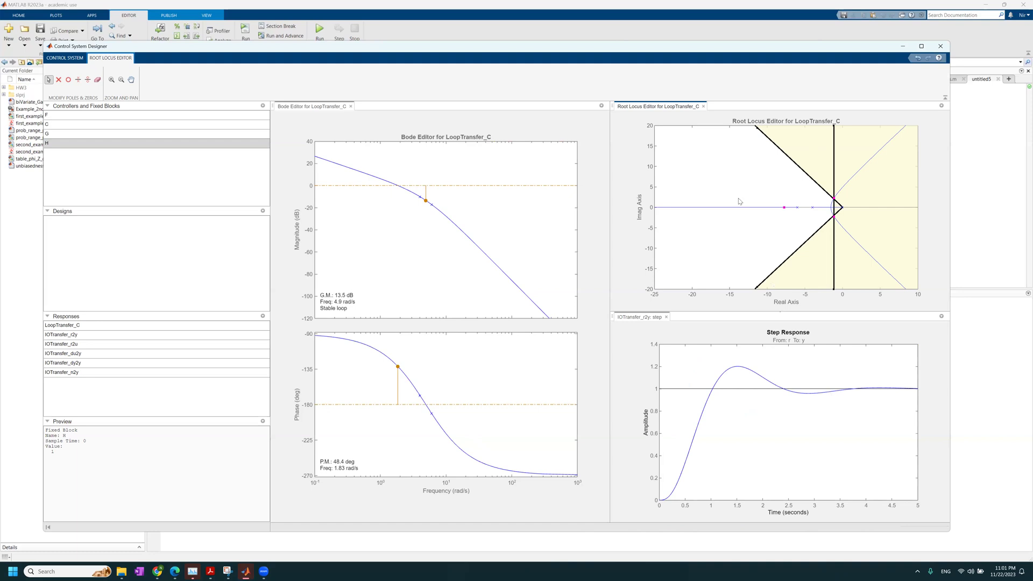
Edit the settling-time requirement back to 1 second
right_click(712, 157)
mouse_move(786, 219)
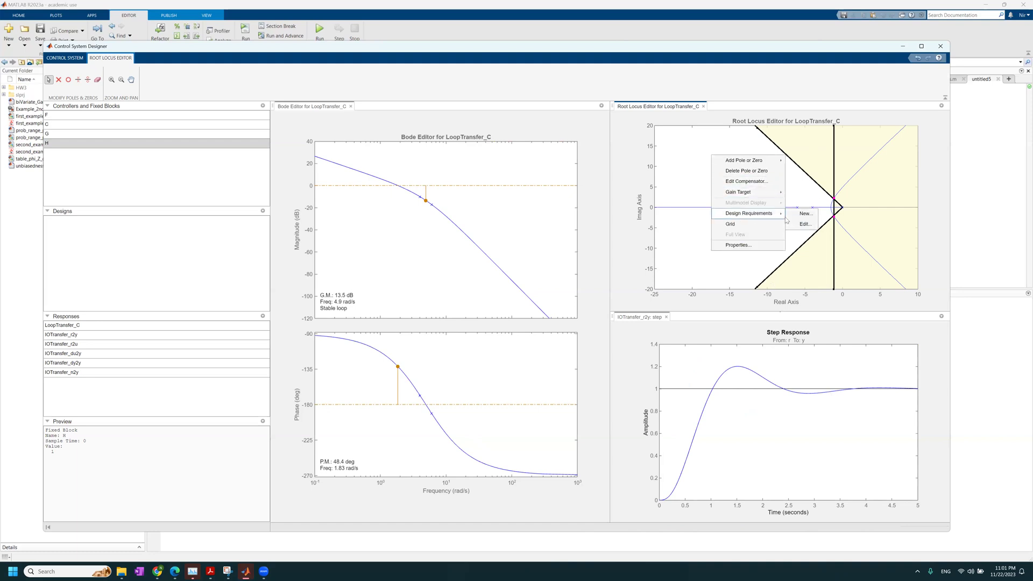
left_click(660, 237)
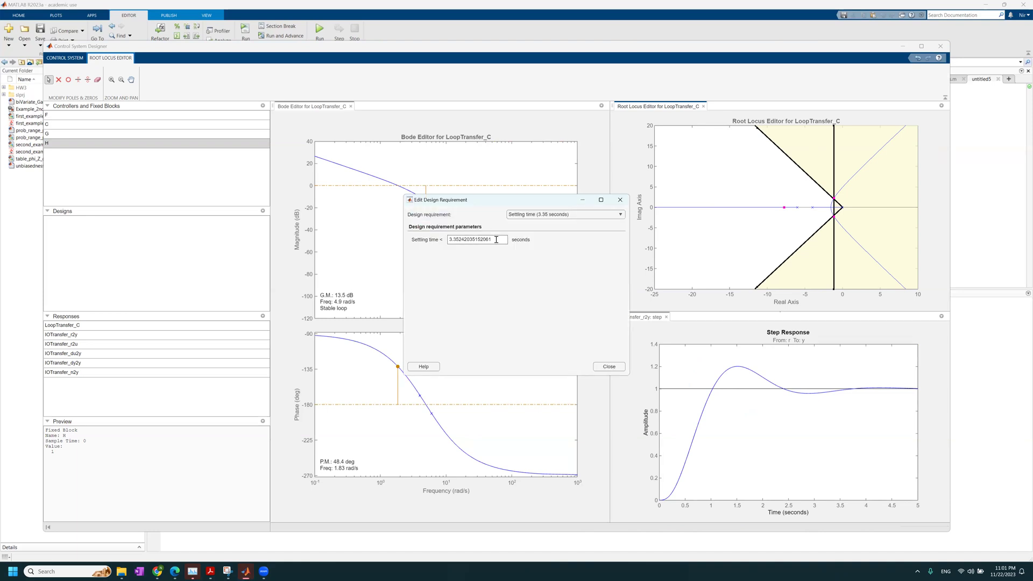
double_click(497, 239)
left_click(483, 240)
left_click_drag(497, 240, 430, 243)
type("1")
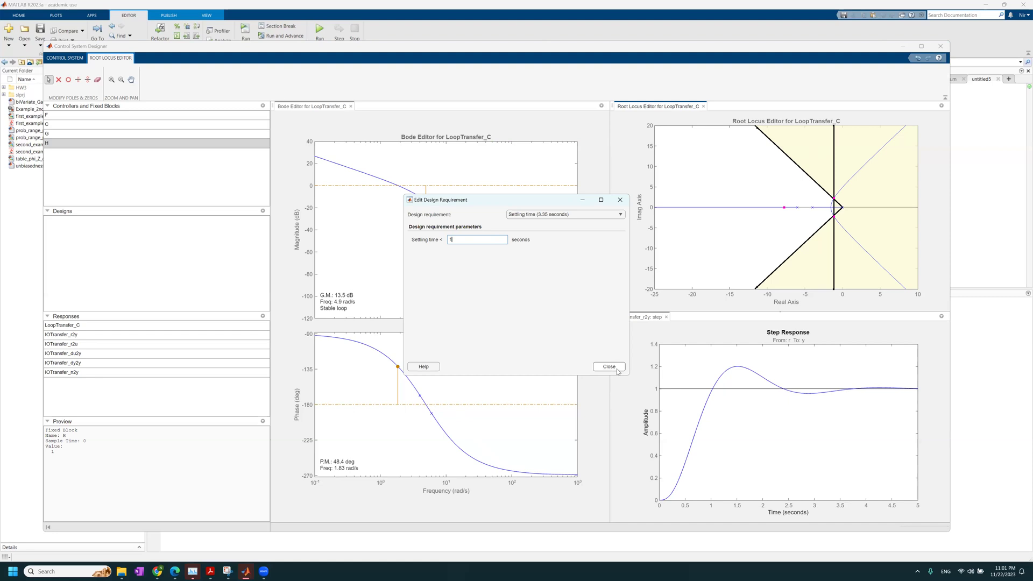
left_click(609, 367)
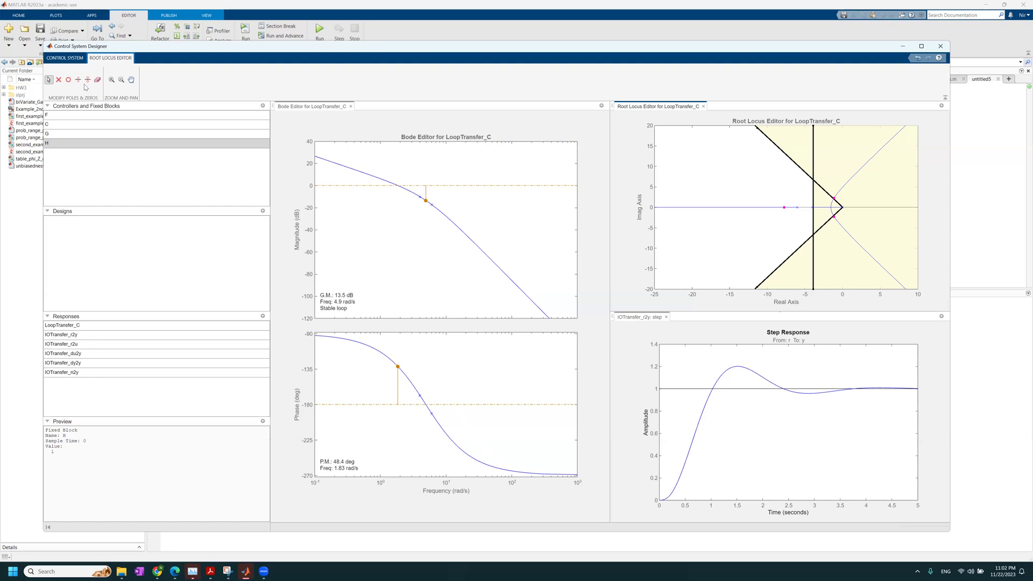
Place a real compensator zero on the locus and slide it to about -2.44
left_click(69, 81)
left_click(747, 291)
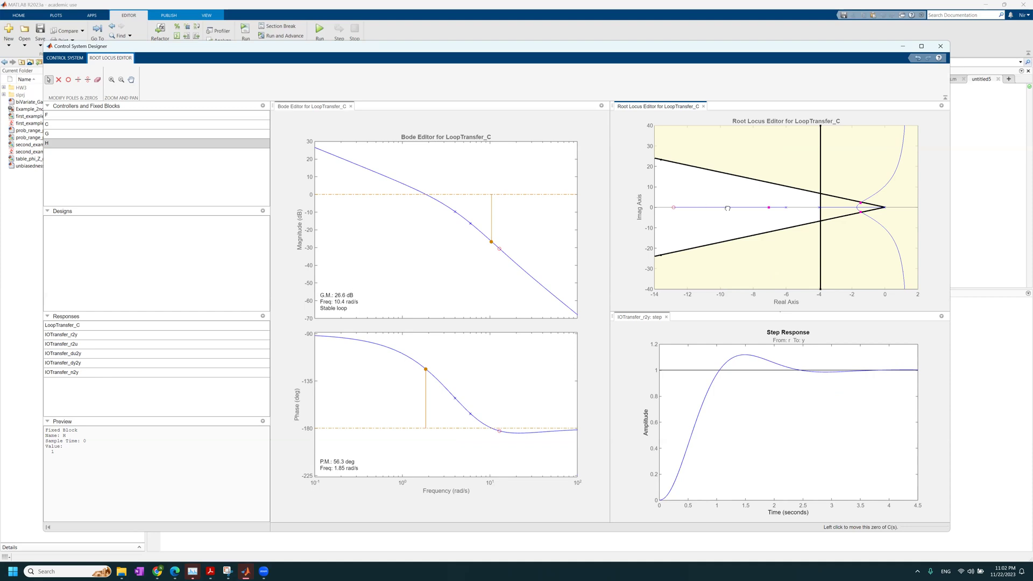
left_click_drag(766, 207, 841, 208)
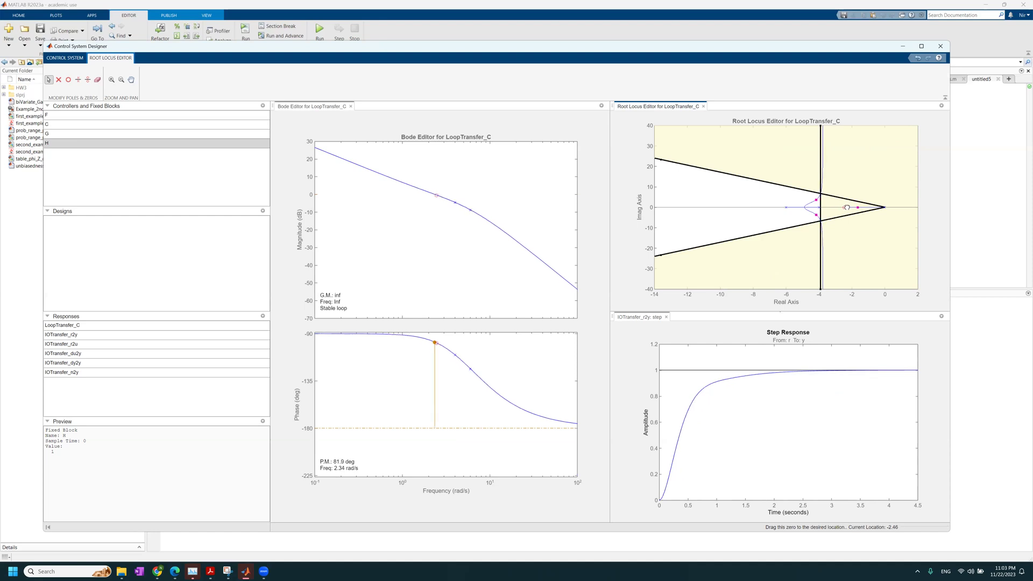
left_click_drag(848, 207, 846, 208)
left_click_drag(845, 207, 844, 208)
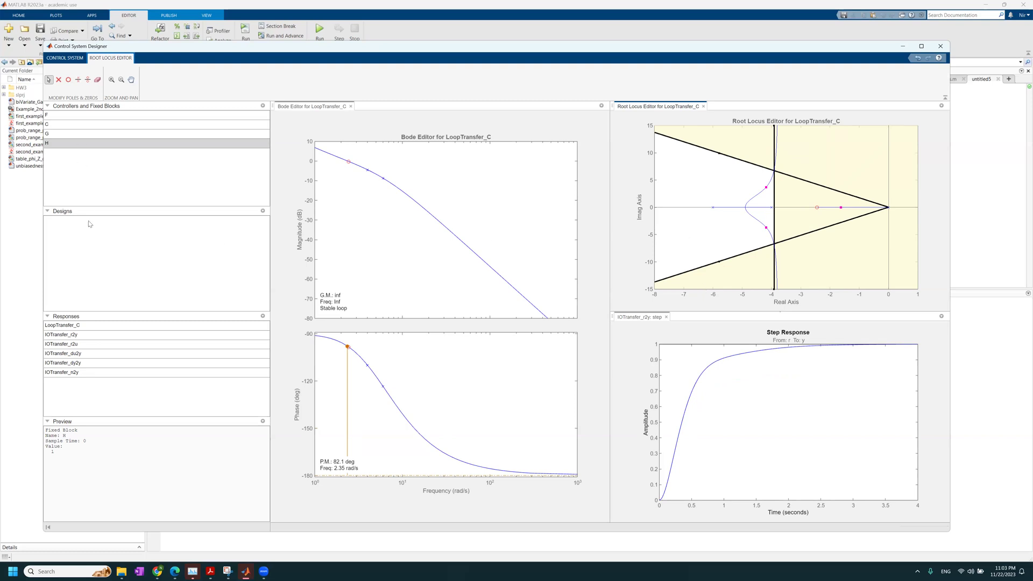
Preview G, then compensator C, now reading 20.738 (s+2.441)
left_click(66, 134)
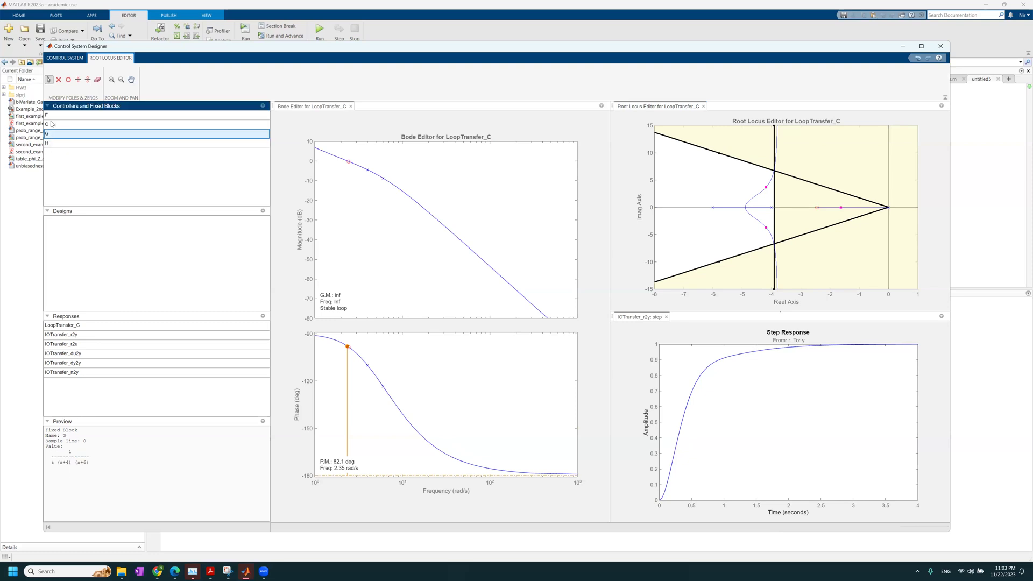
left_click(54, 126)
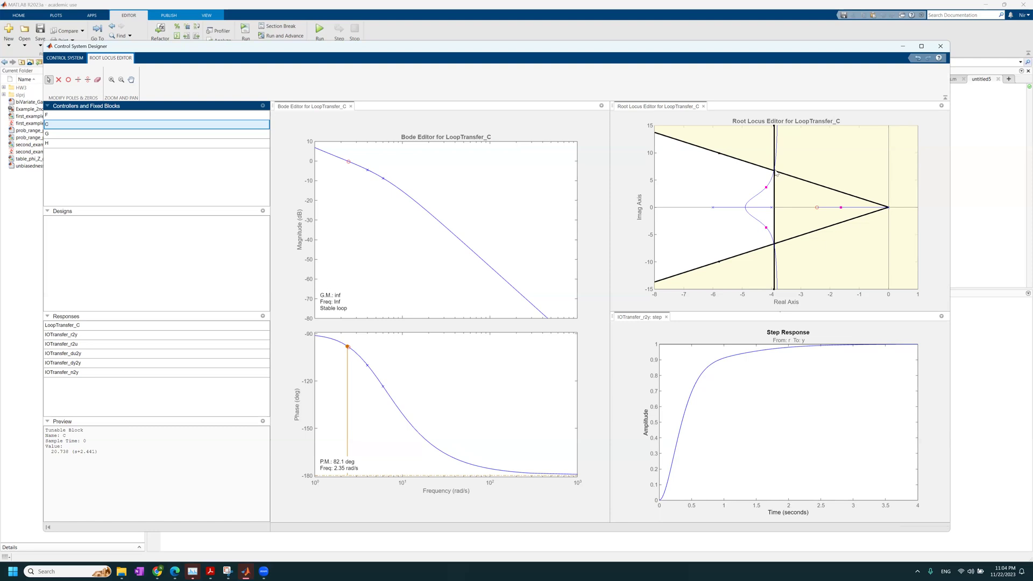
Drag the closed-loop poles to the requirement intersection, raising C's gain to 54.265
left_click(841, 206)
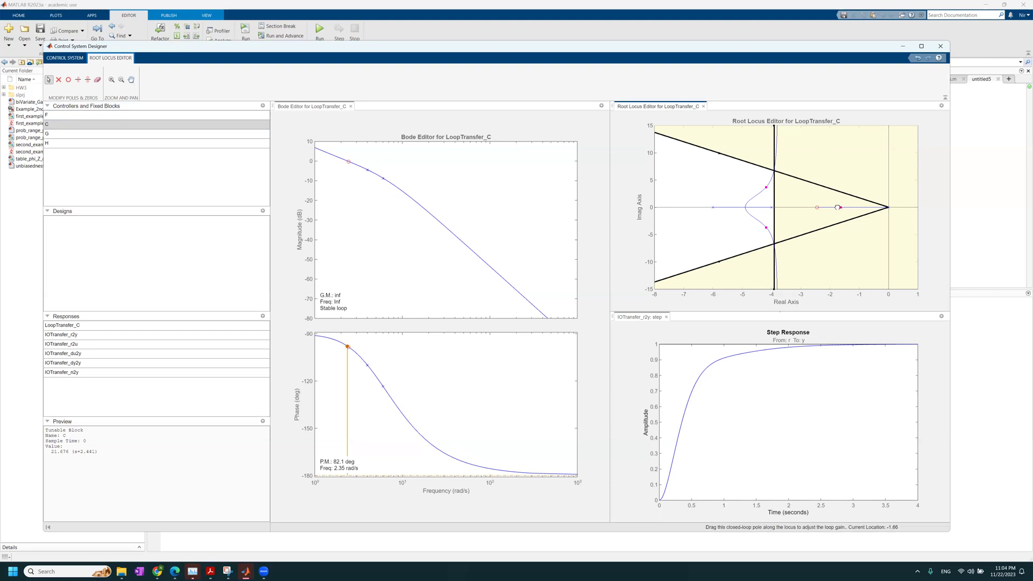
left_click_drag(837, 207, 827, 208)
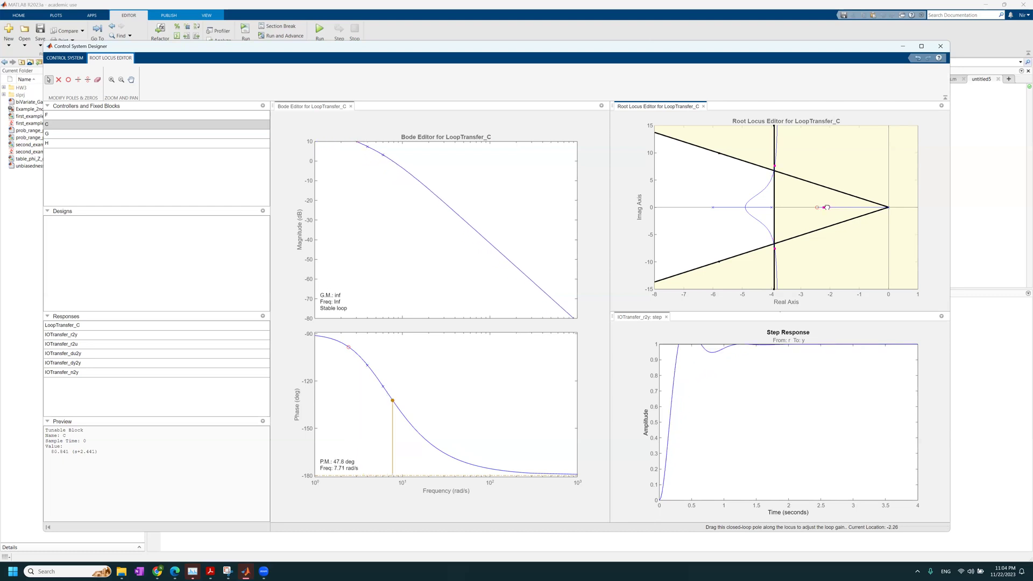
left_click_drag(826, 207, 826, 208)
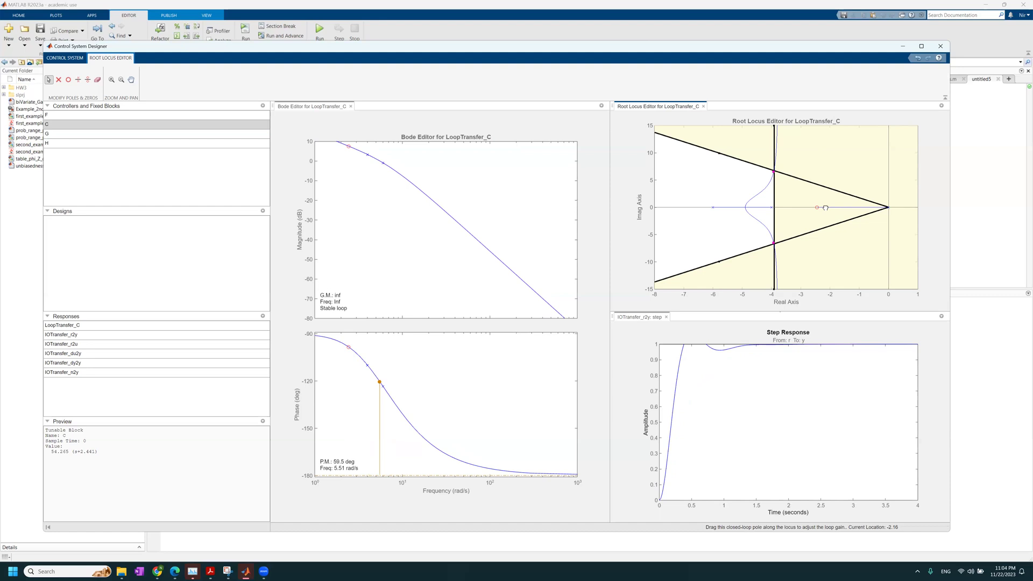